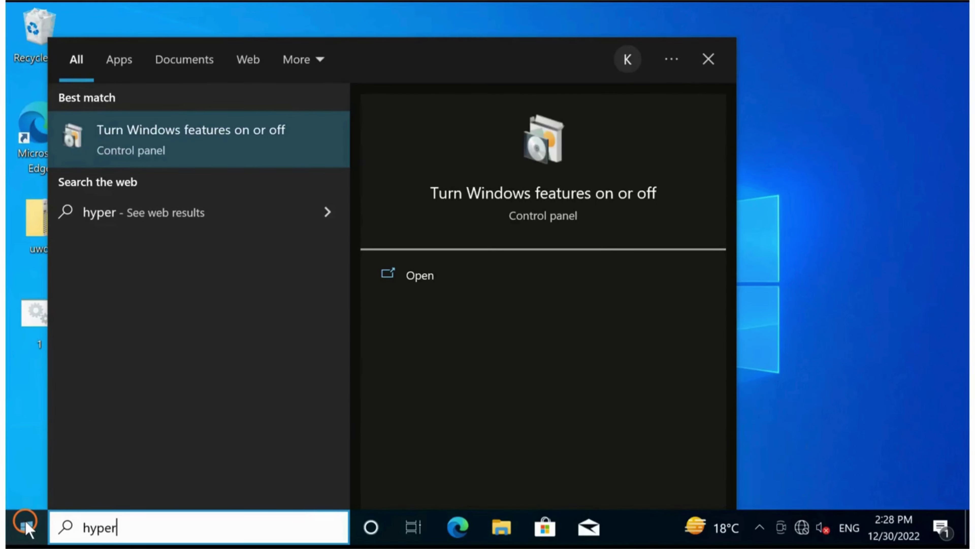
# Launch Notepad from Start search and paste in the six-line DISM Hyper-V batch script
pyautogui.click(174, 165)
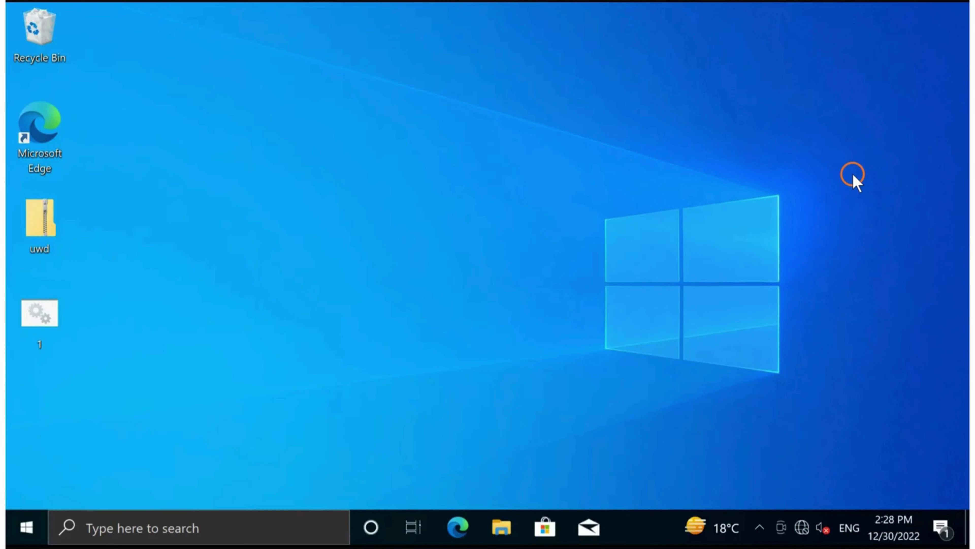
pyautogui.click(18, 523)
pyautogui.write('n')
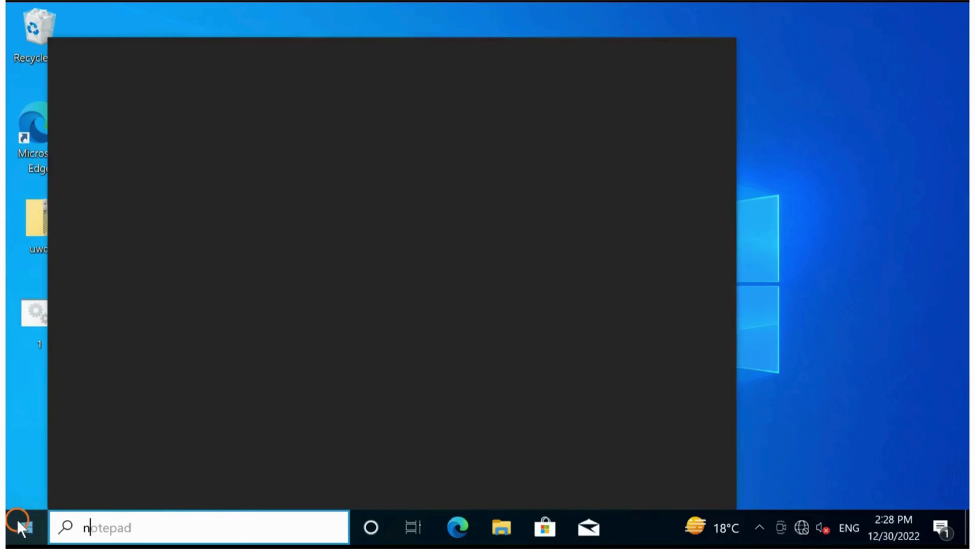
pyautogui.write('otep')
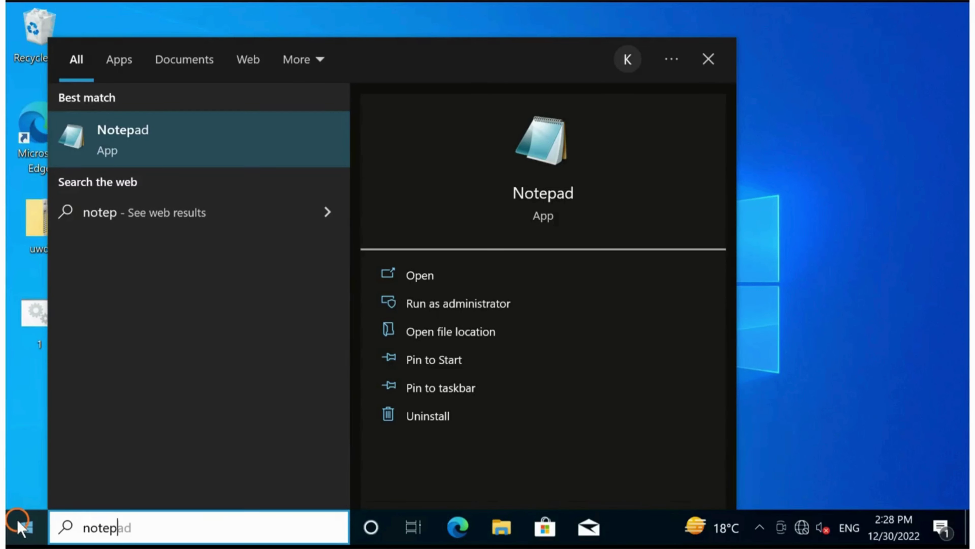
pyautogui.write('ad')
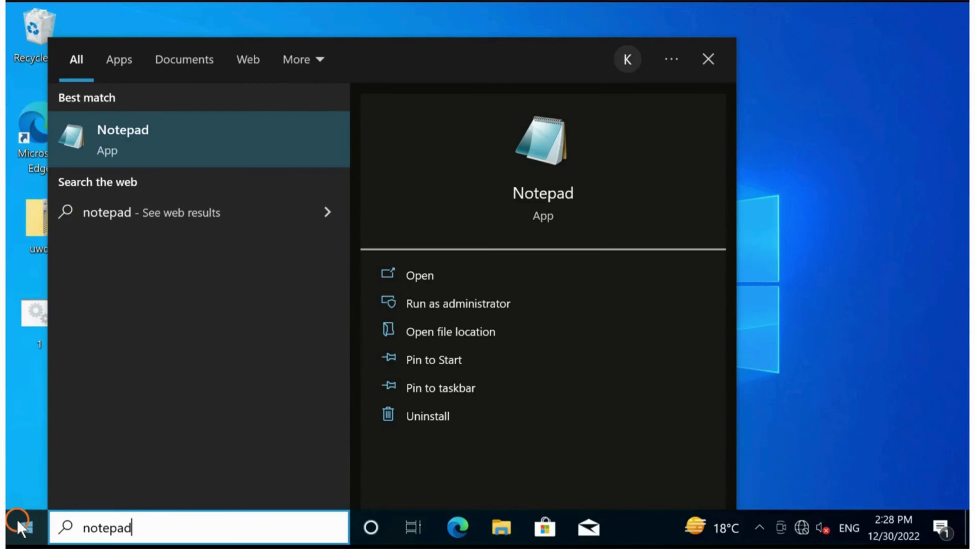
pyautogui.click(180, 146)
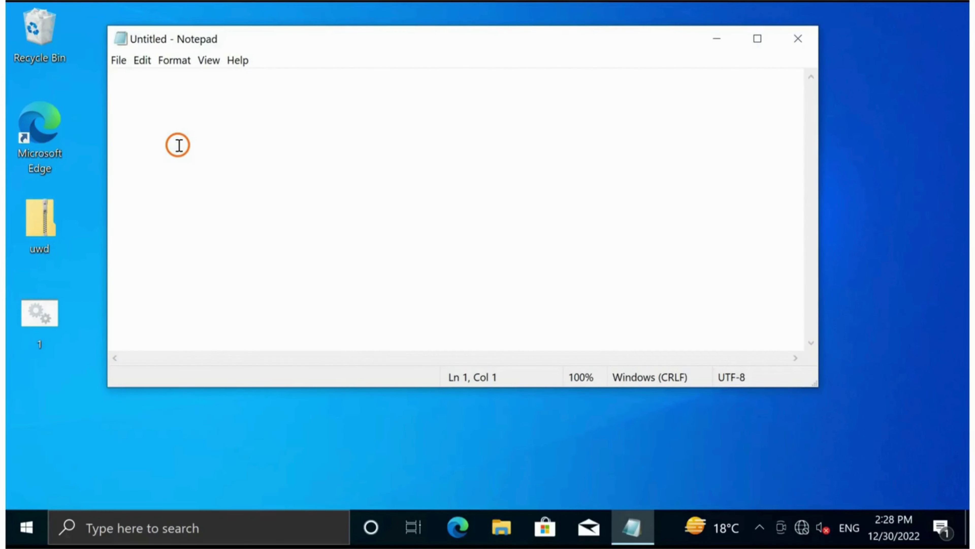
pyautogui.write('pushd "%~dp0" dir /b %SystemRoot%\\servicing\\Packages\\*Hyper-V*.mum >hv.txt for /f %%i in (\'findstr /i . hv.txt 2^>nul\') do dism /online /norestart /add-package:"%SystemRoot%\\servicing\\Packages\\%%i" del hv.txt Dism /online /enable-feature /featurename:Microsoft-Hyper-V -All /LimitAccess /ALL pause')
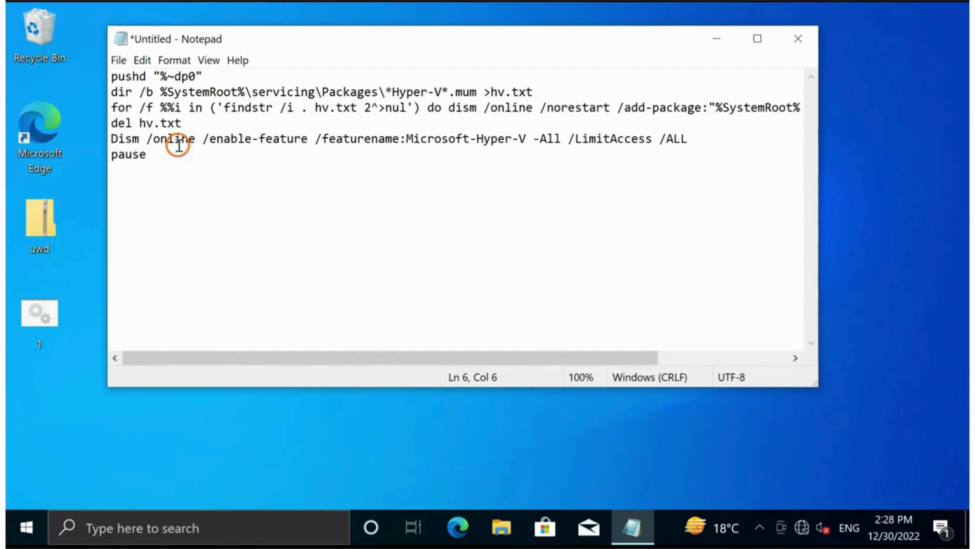
# Save the script to the Desktop as hyperv.bat with Save as type set to All Files
pyautogui.click(127, 61)
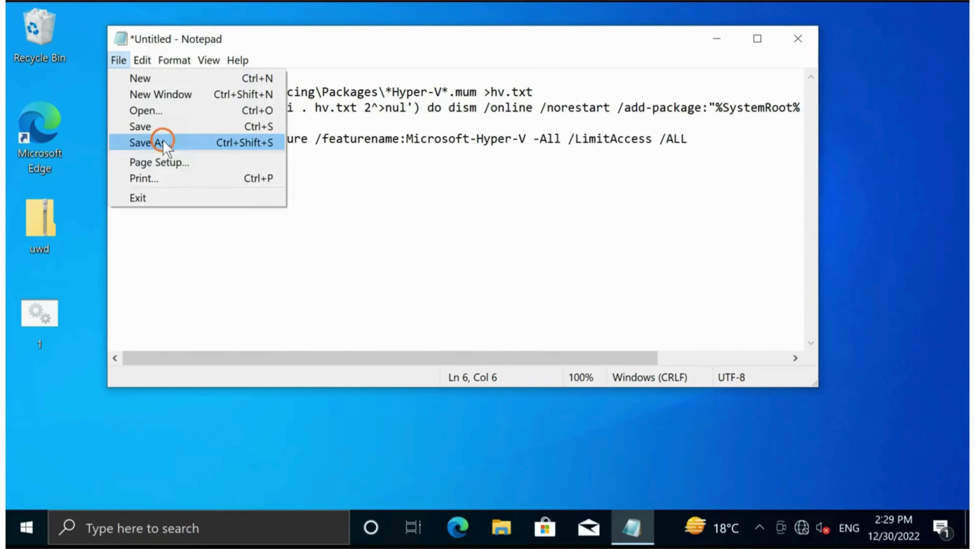
pyautogui.click(202, 143)
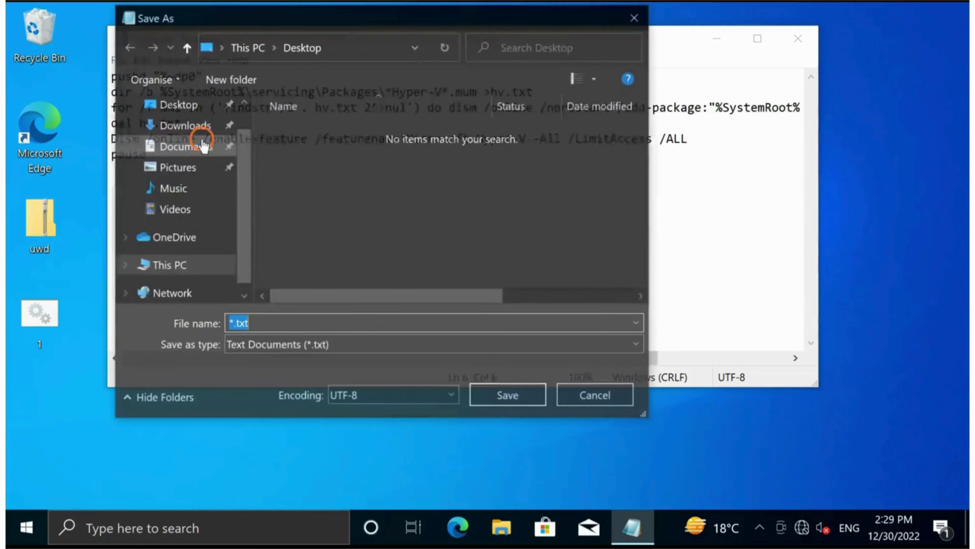
pyautogui.scroll(1, 169, 196)
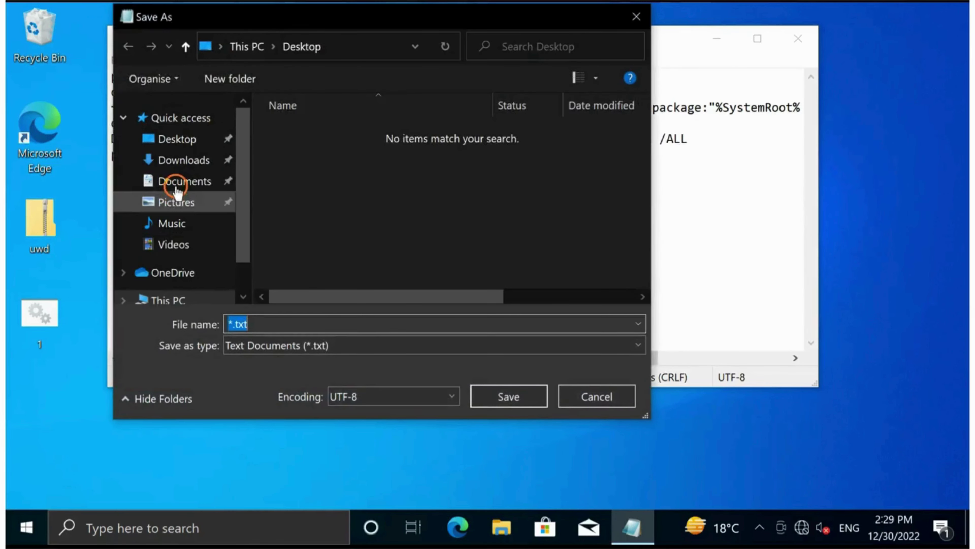
pyautogui.click(177, 139)
pyautogui.doubleClick(261, 324)
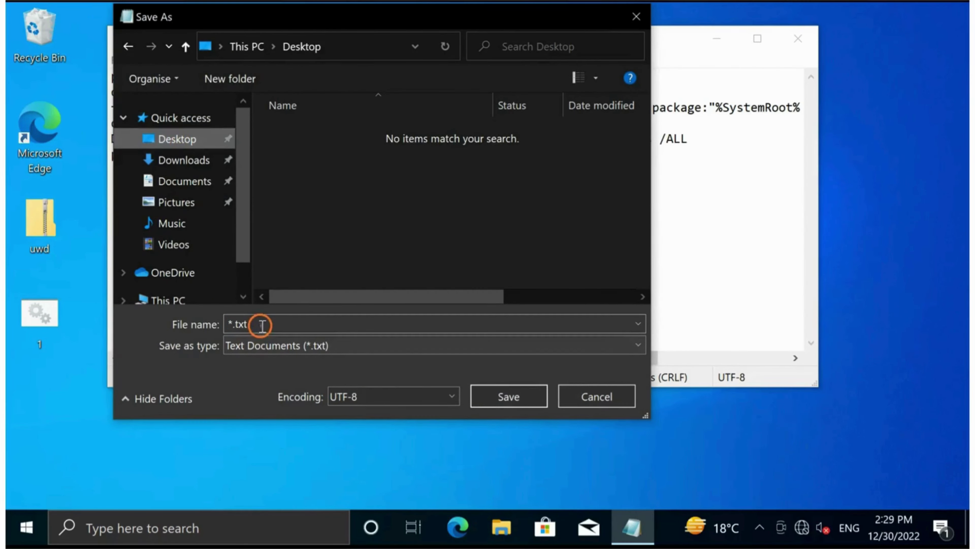
pyautogui.write('hyperv.bat')
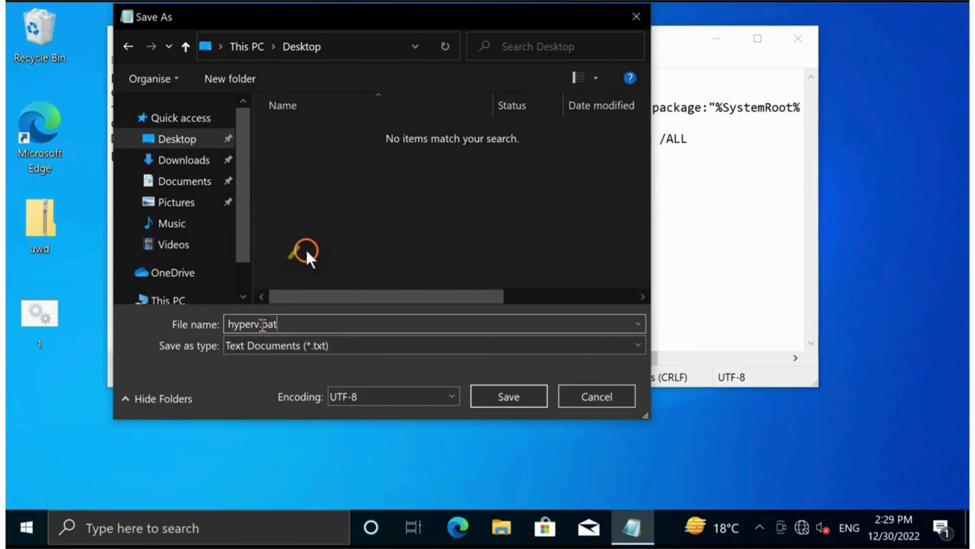
pyautogui.click(344, 345)
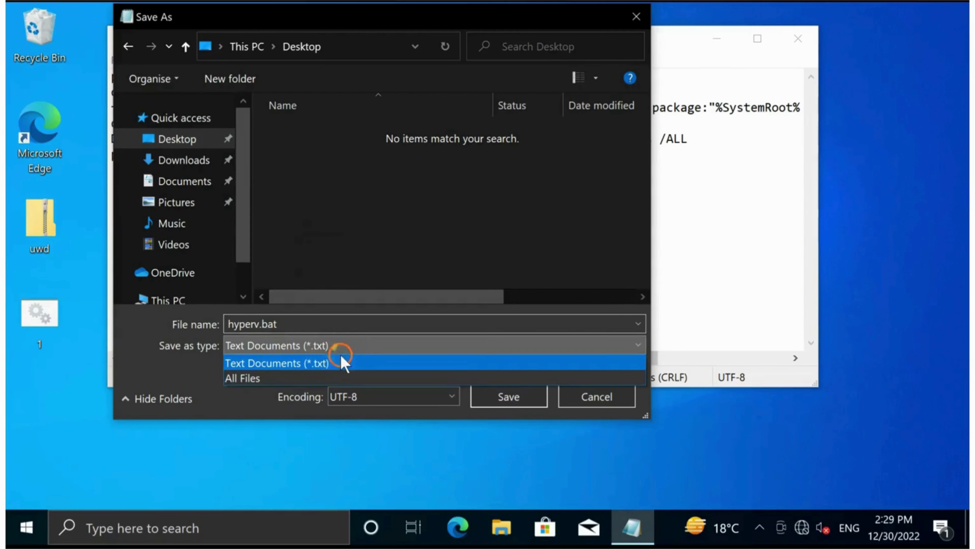
pyautogui.click(316, 378)
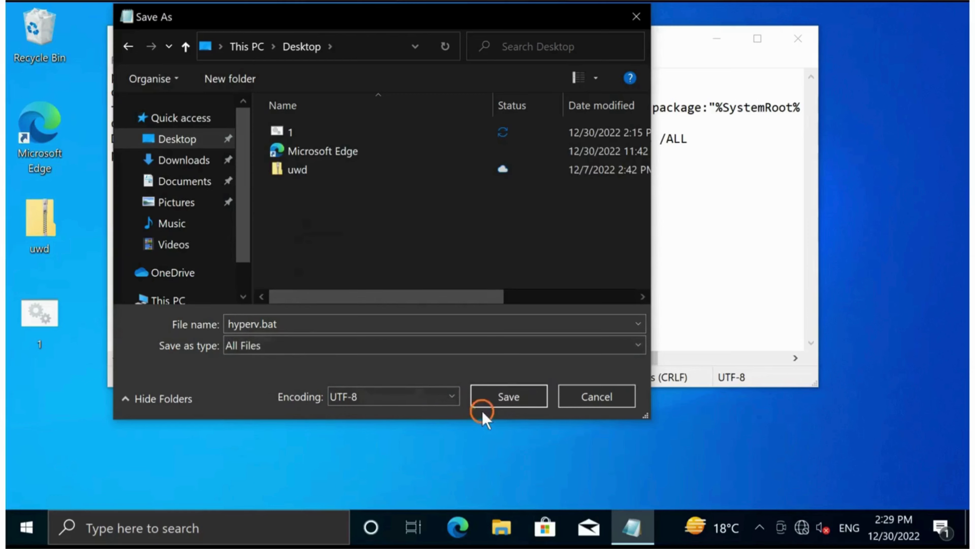
pyautogui.click(523, 396)
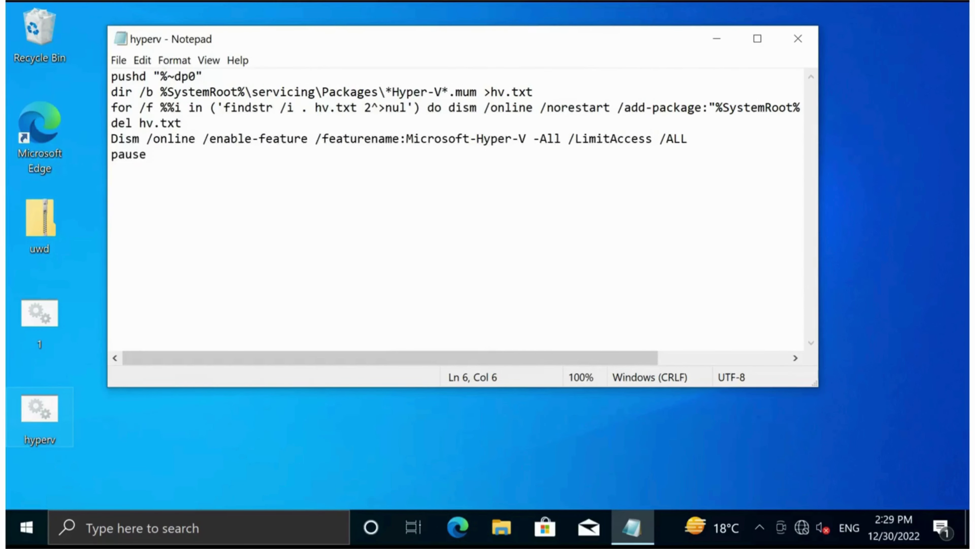
# Close Notepad and run hyperv.bat as administrator, approving Windows Command Processor's UAC request
pyautogui.click(42, 416)
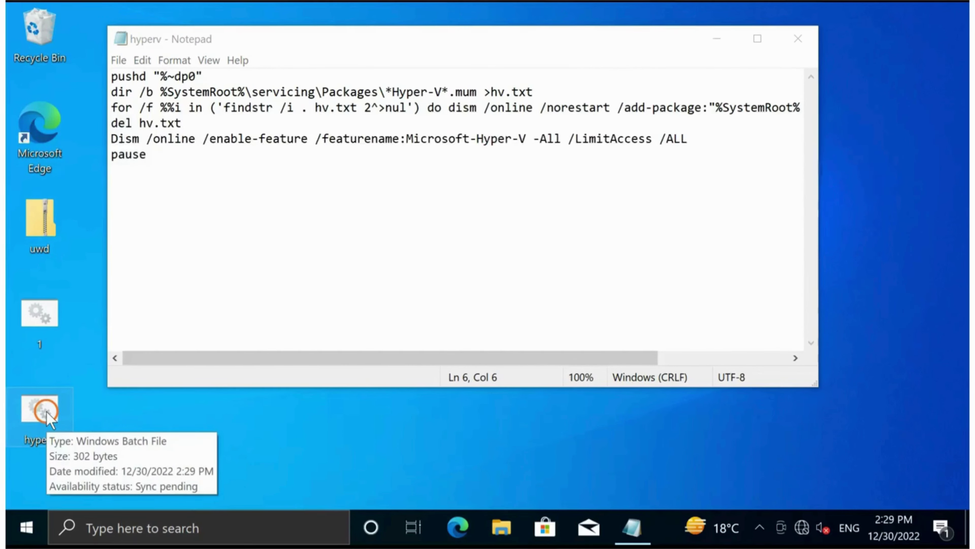
pyautogui.click(796, 37)
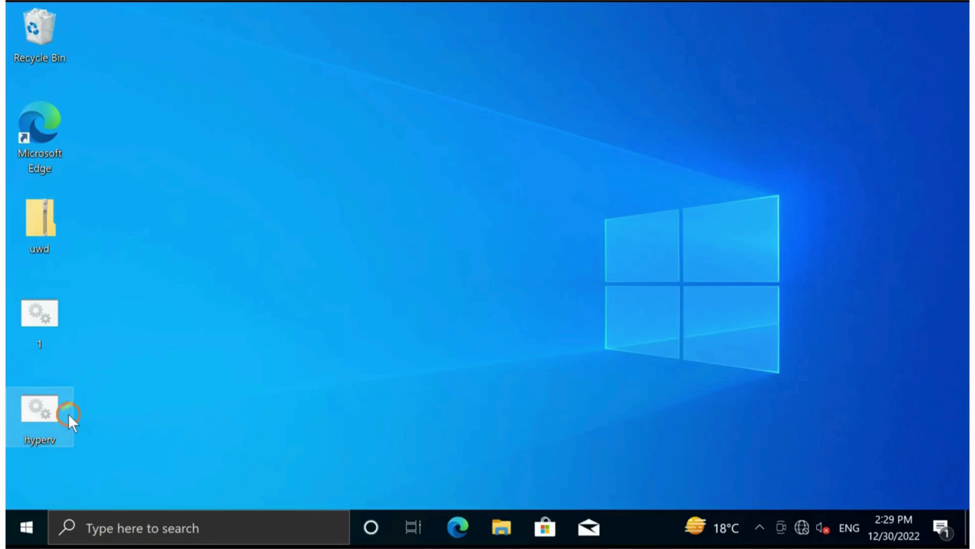
pyautogui.rightClick(40, 402)
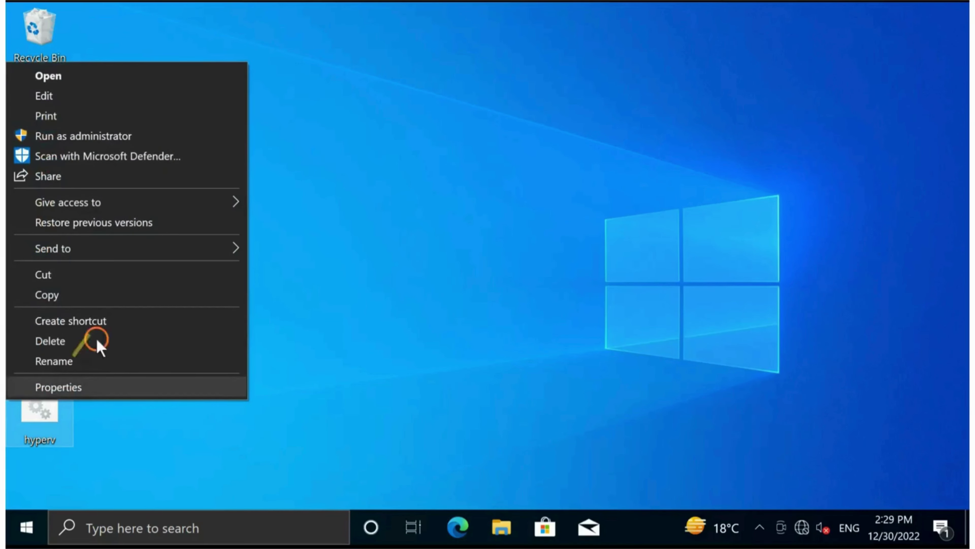
pyautogui.click(139, 136)
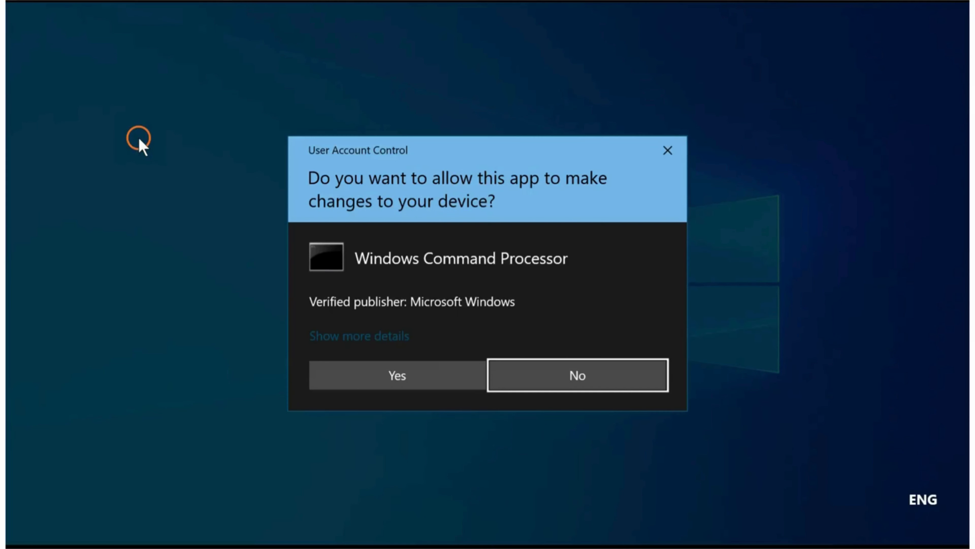
pyautogui.click(410, 372)
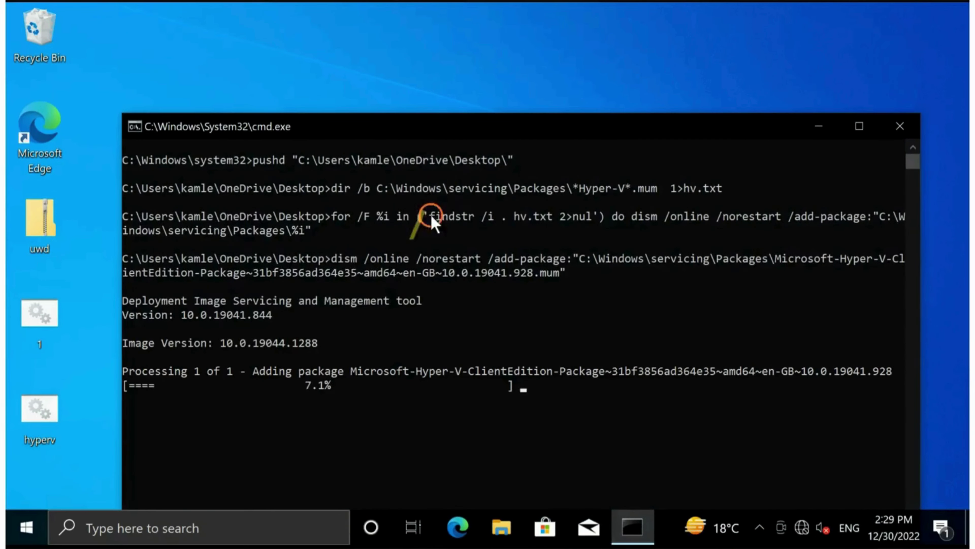
# Let DISM add the Hyper-V packages and enable Microsoft-Hyper-V, then answer Y to restart
pyautogui.moveTo(438, 85); pyautogui.dragTo(407, 35)
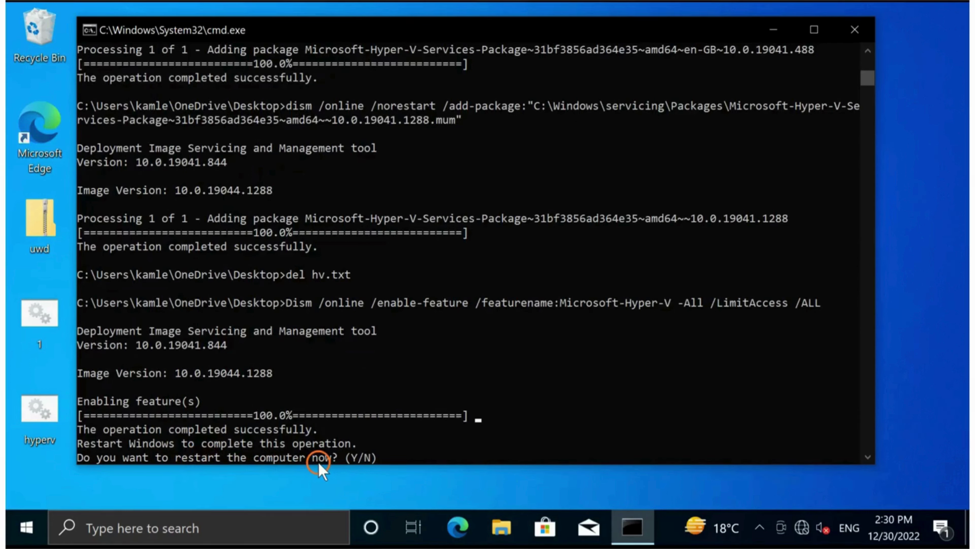
pyautogui.press('y')
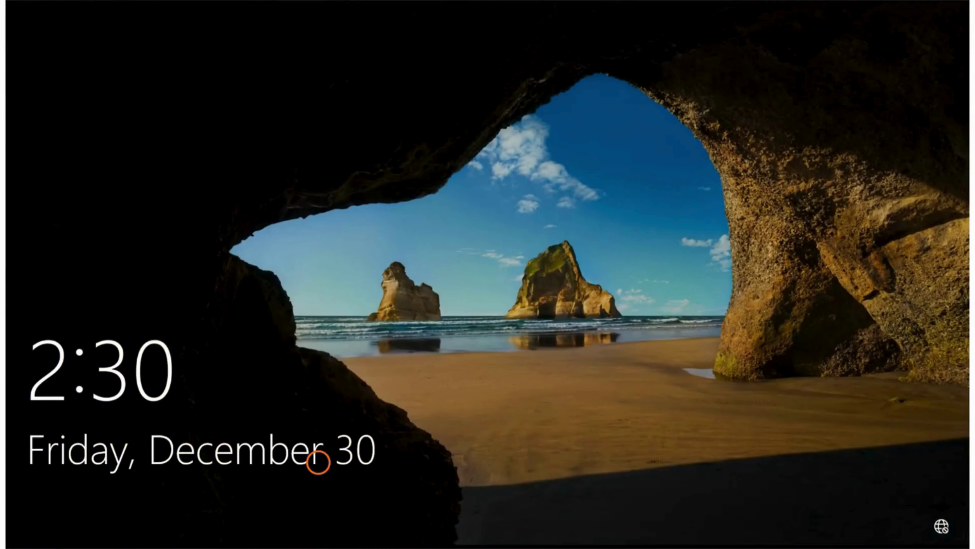
# Dismiss the lock screen and sign back in with the account PIN
pyautogui.click(396, 313)
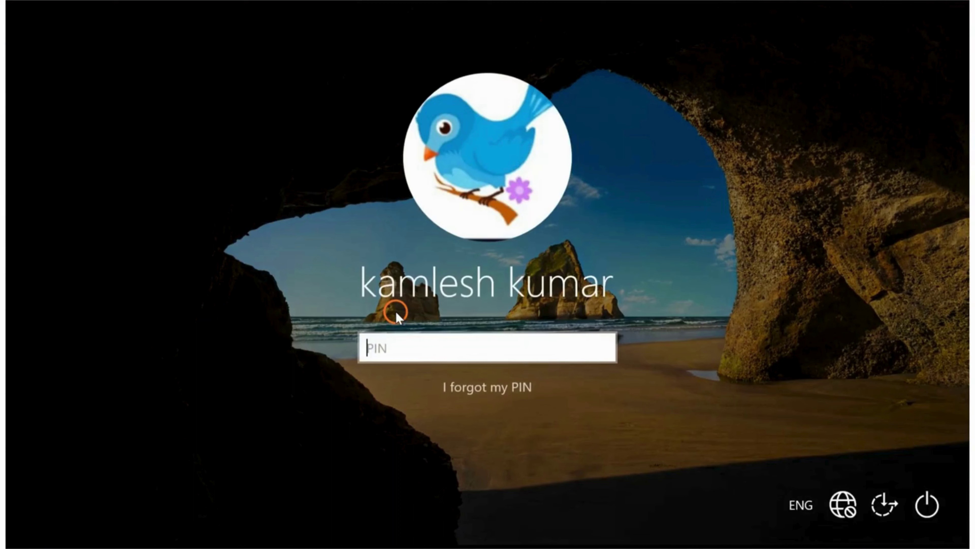
pyautogui.write('1')
pyautogui.press('Return')
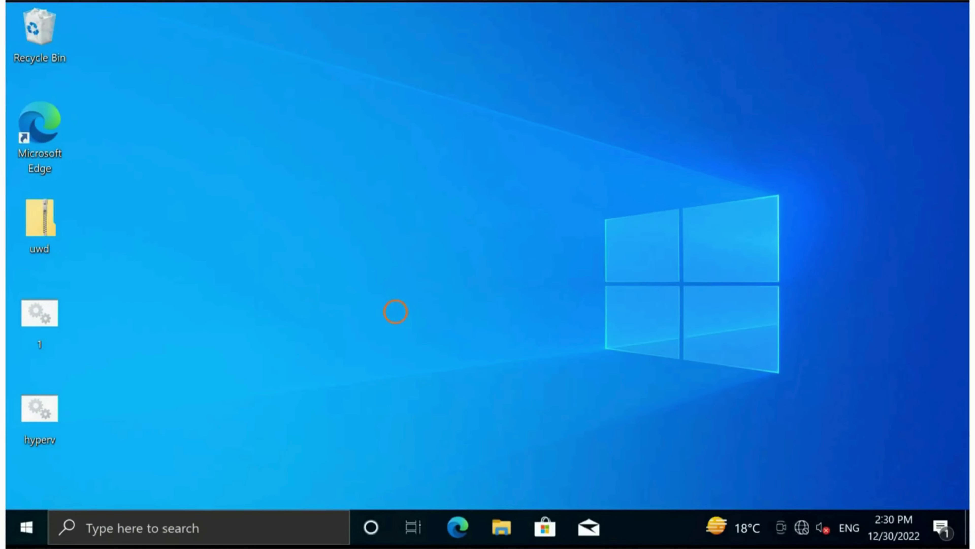
pyautogui.click(31, 526)
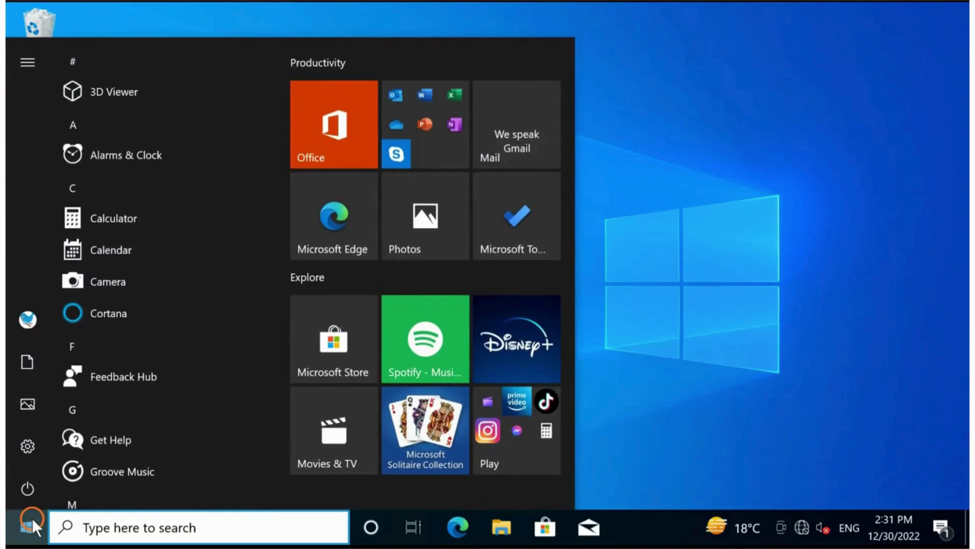
pyautogui.write('hyper')
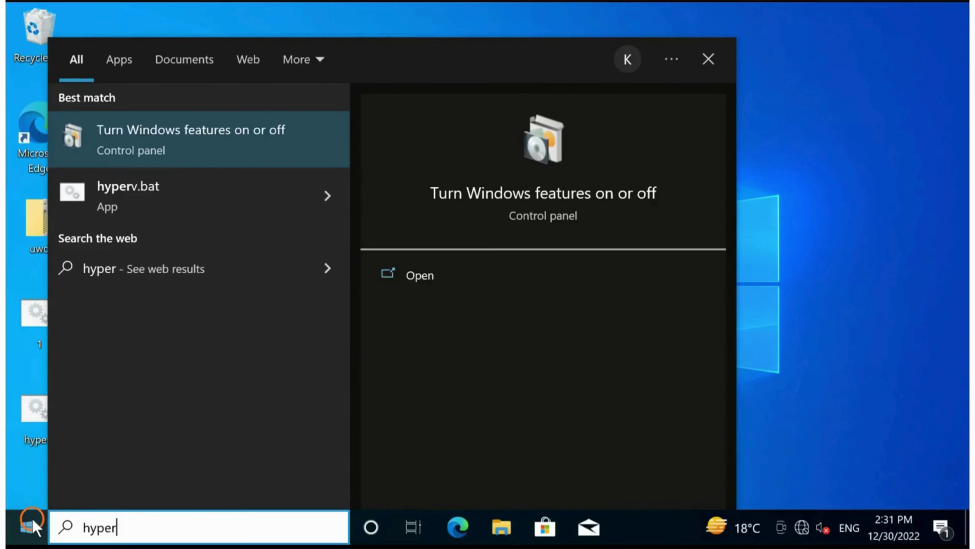
pyautogui.write('-')
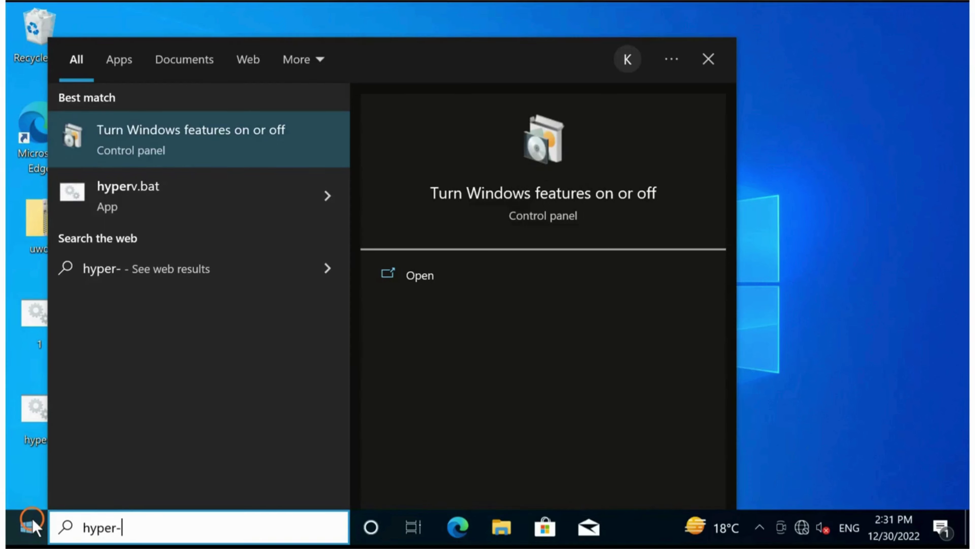
pyautogui.write('v')
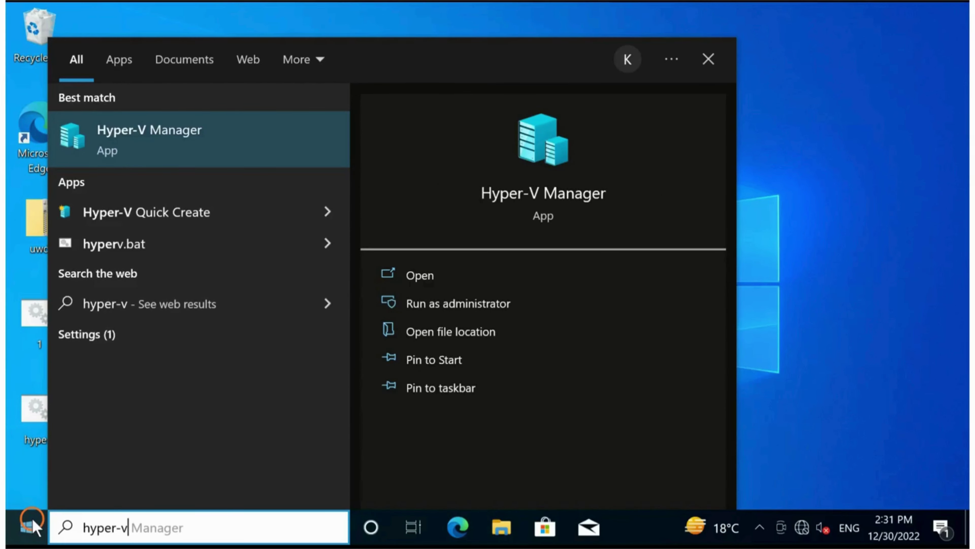
pyautogui.click(149, 146)
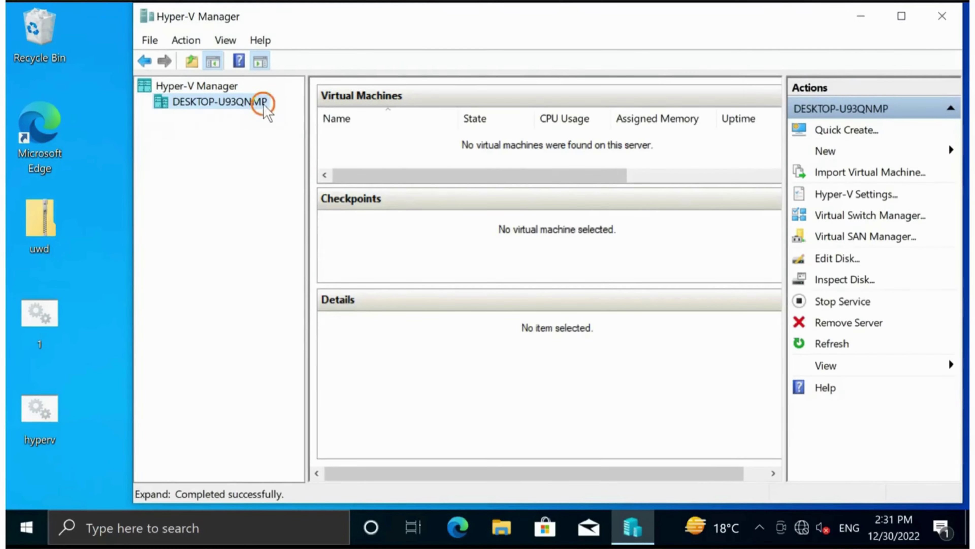
pyautogui.click(937, 17)
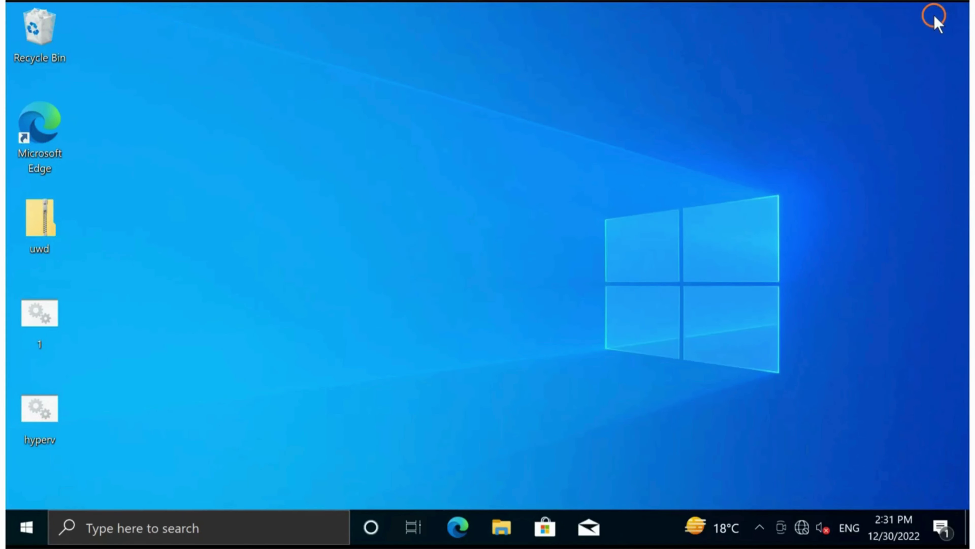